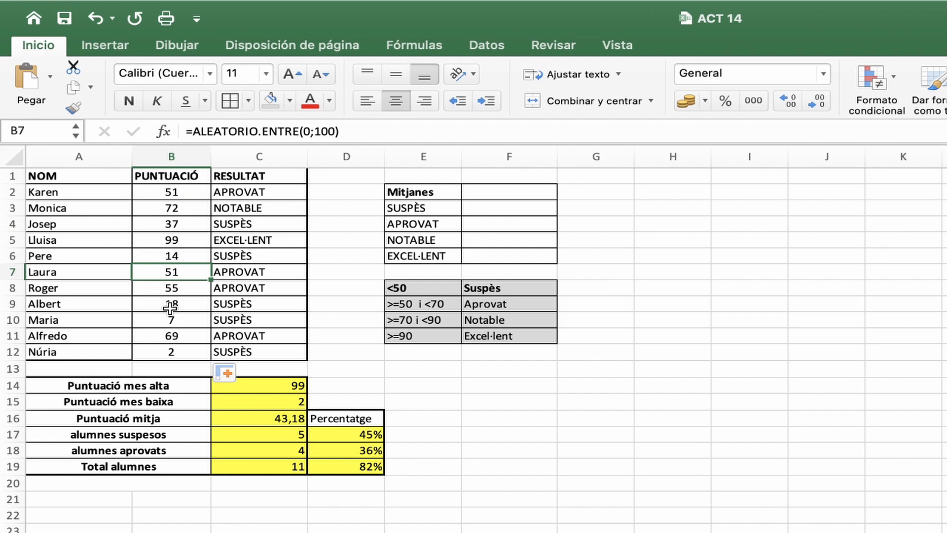
# Start a less-than cell highlighting rule for the scores in B2:B12.
pyautogui.click(162, 192)
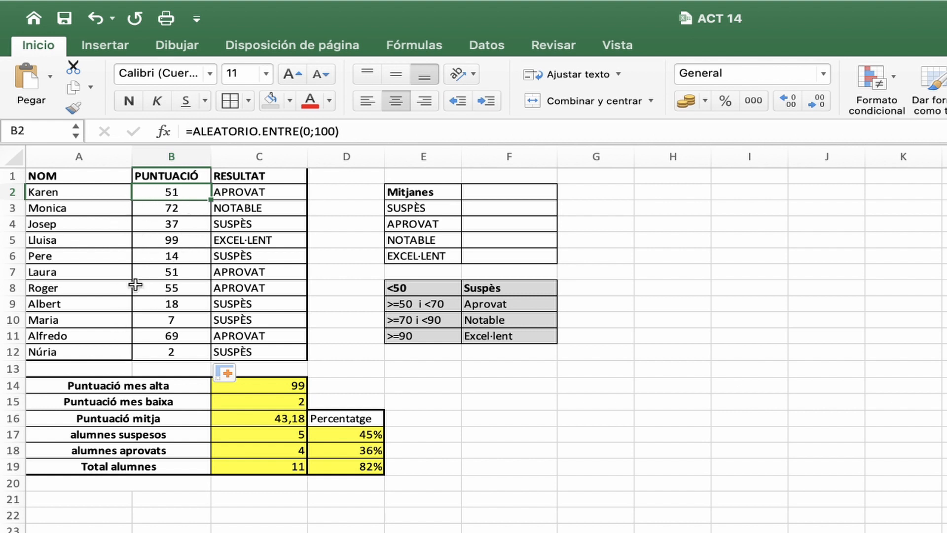
pyautogui.moveTo(175, 192); pyautogui.dragTo(170, 350)
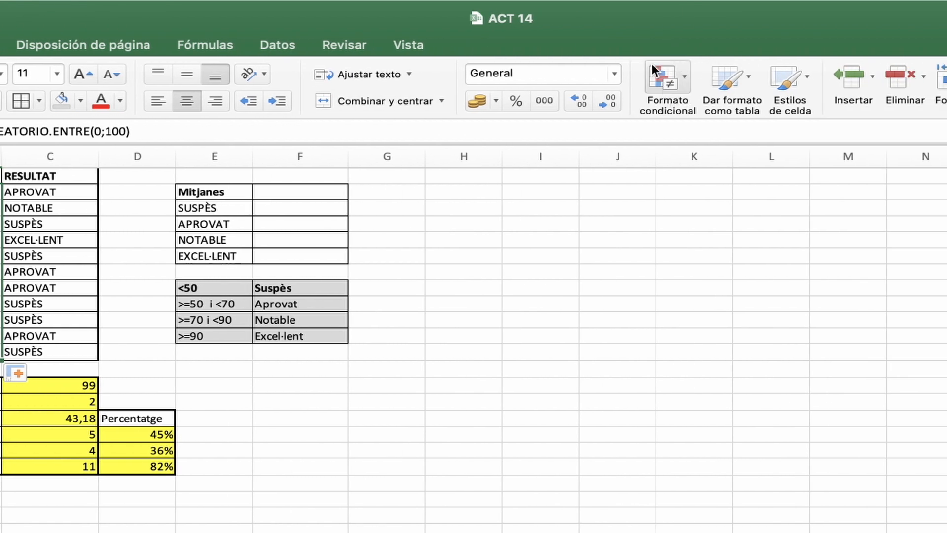
pyautogui.click(685, 71)
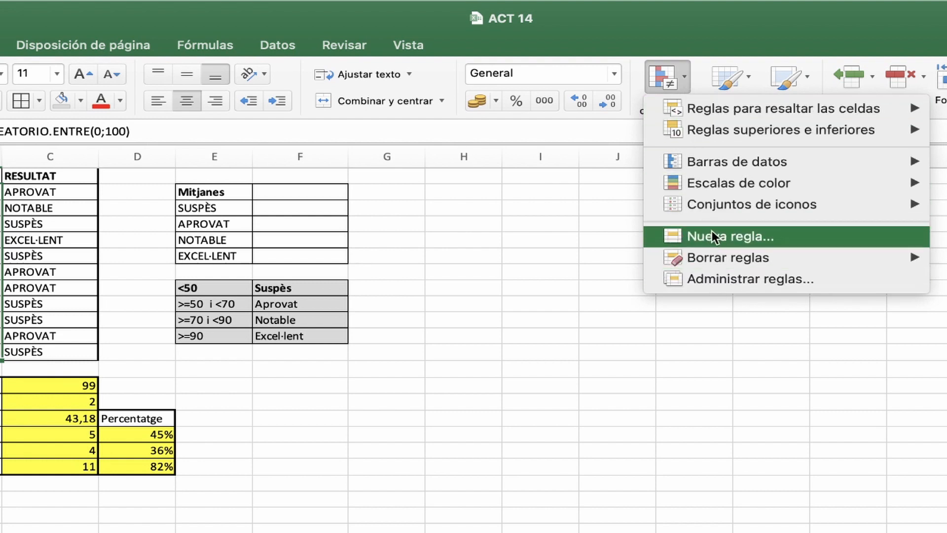
pyautogui.moveTo(683, 111)
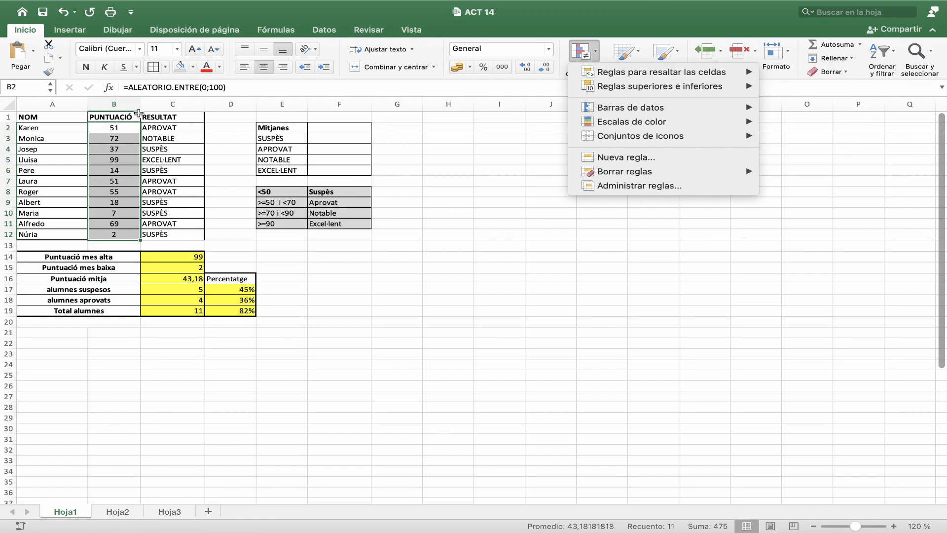
pyautogui.moveTo(657, 74)
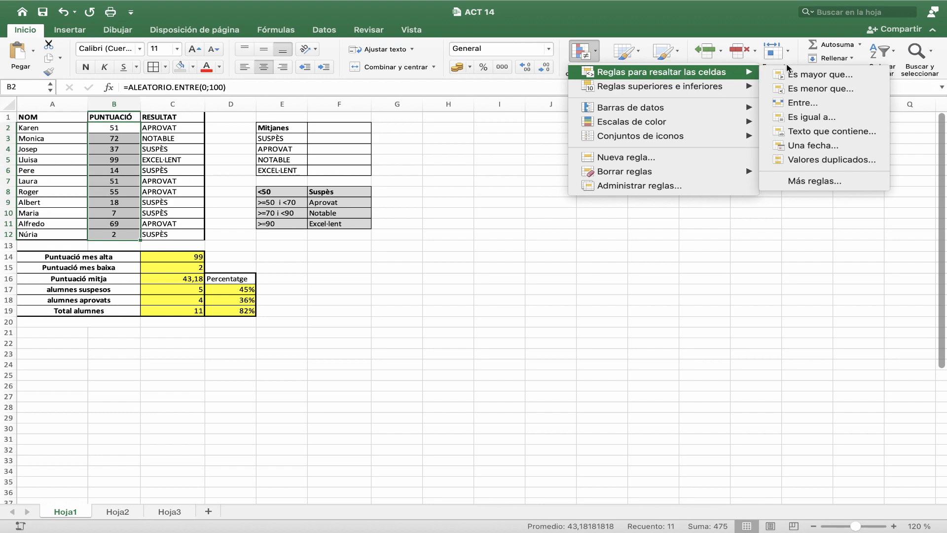
pyautogui.click(813, 89)
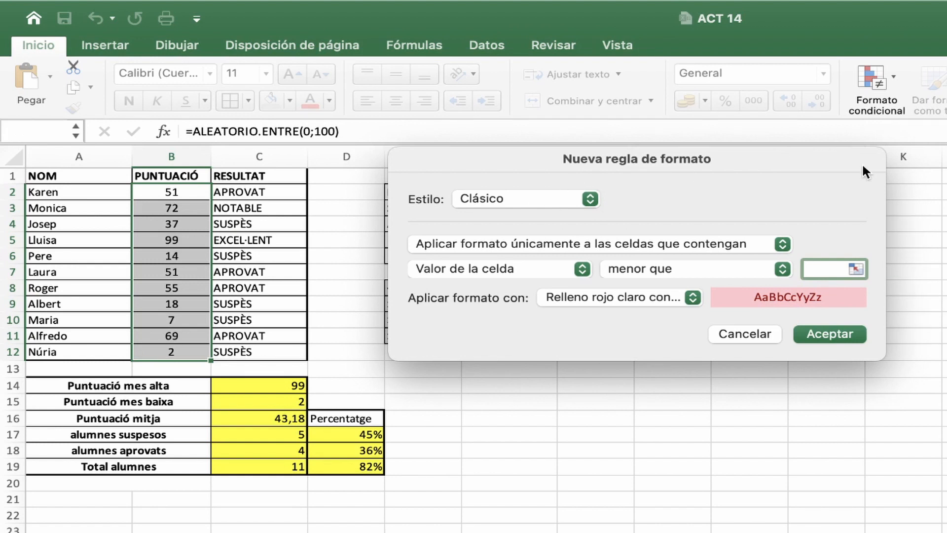
# Configure the Clásico rule to show cell values less than 50 with Texto rojo, and apply it.
pyautogui.click(589, 198)
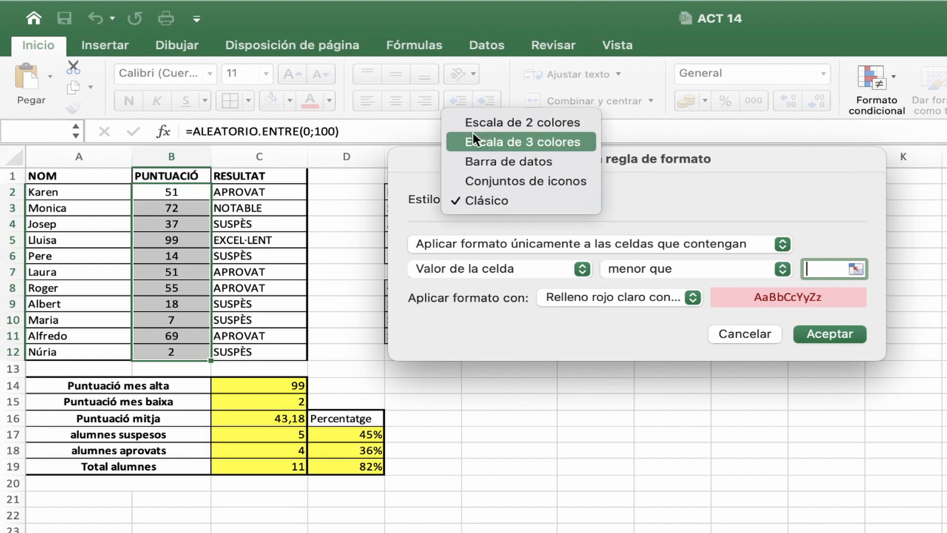
pyautogui.click(696, 190)
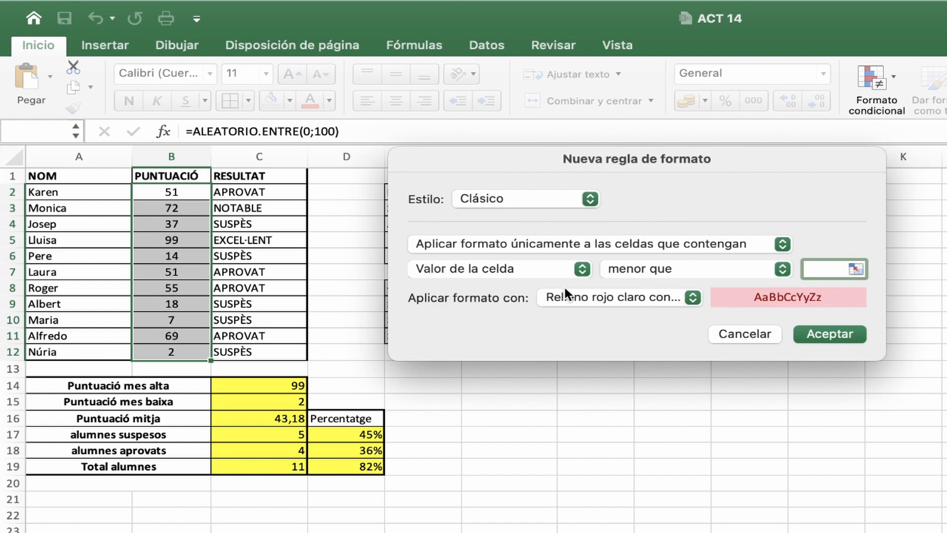
pyautogui.click(630, 297)
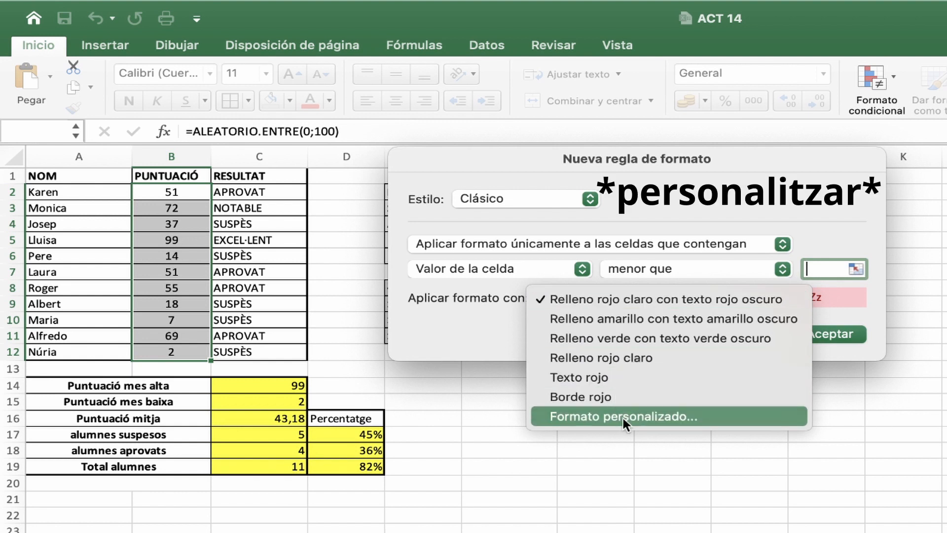
pyautogui.click(569, 379)
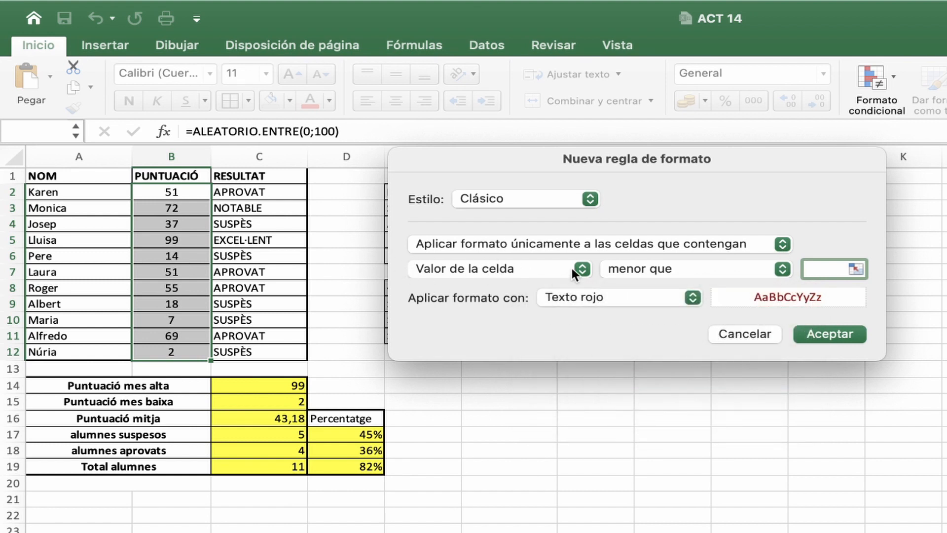
pyautogui.click(699, 267)
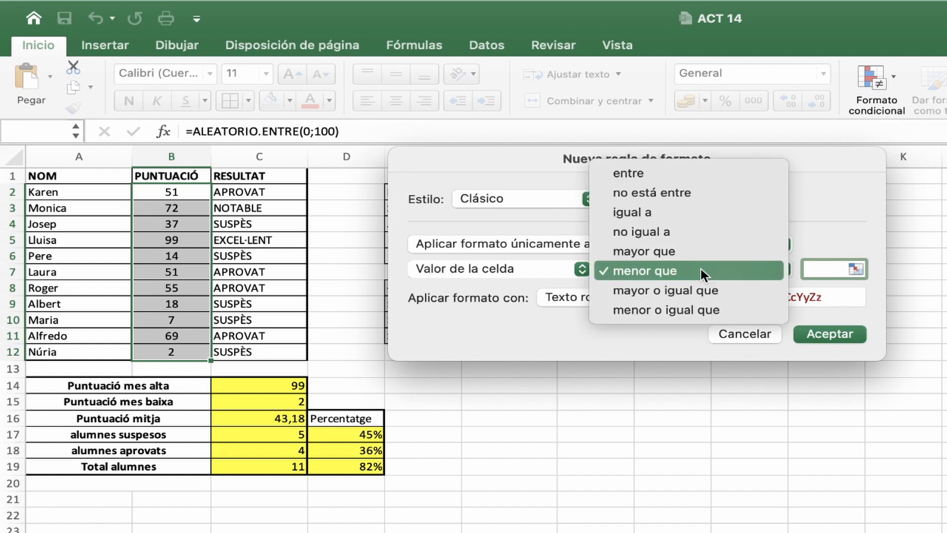
pyautogui.click(700, 268)
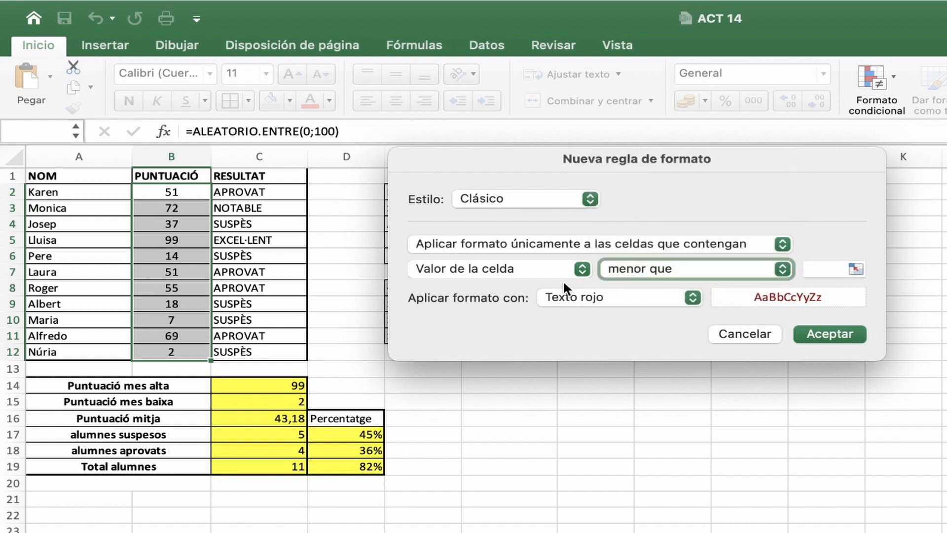
pyautogui.click(823, 269)
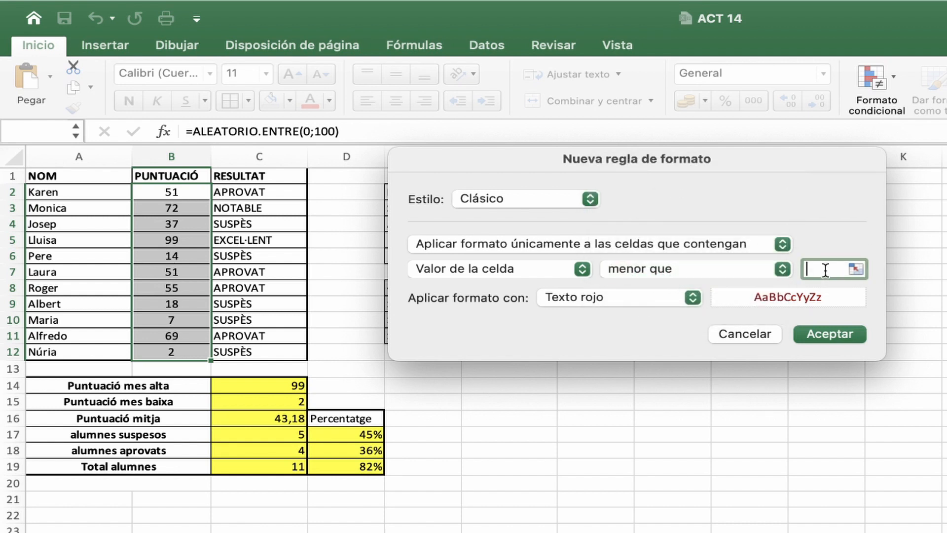
pyautogui.write('50')
pyautogui.click(830, 333)
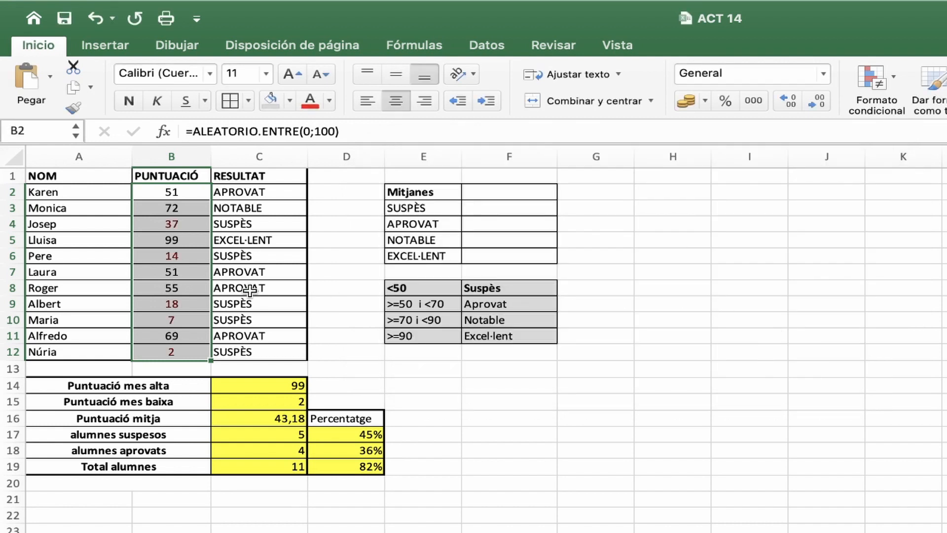
pyautogui.click(296, 270)
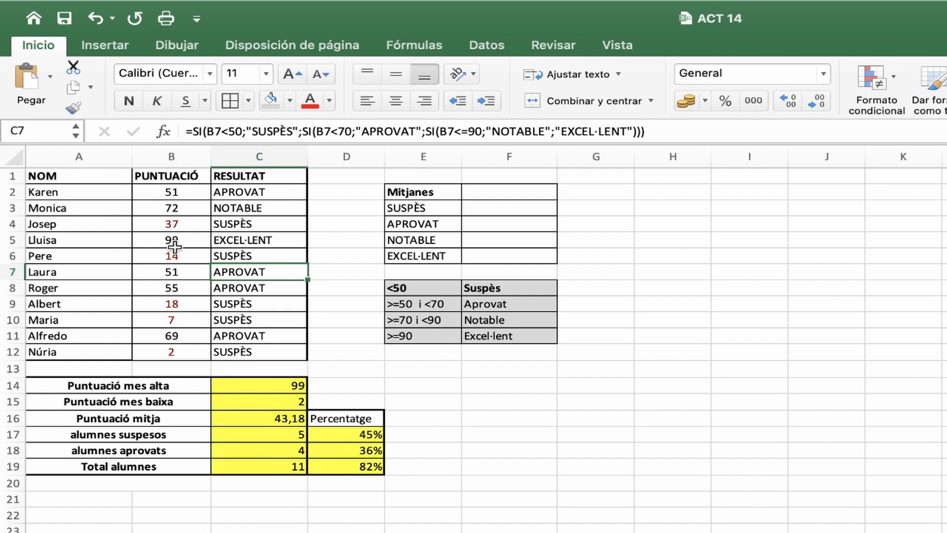
# Start a top-values formatting rule for the scores in B2:B12, limited to the first 1 value.
pyautogui.moveTo(164, 189); pyautogui.dragTo(173, 350)
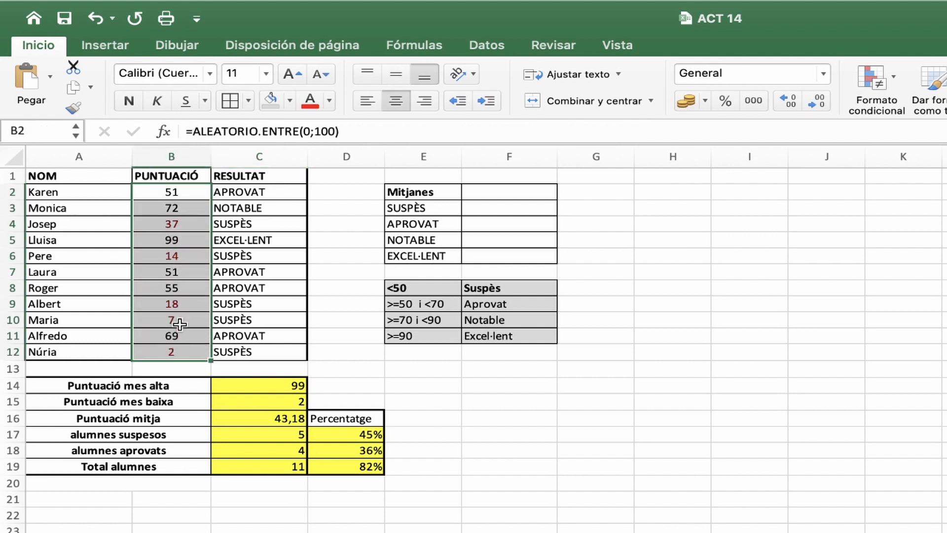
pyautogui.click(894, 81)
pyautogui.moveTo(566, 110)
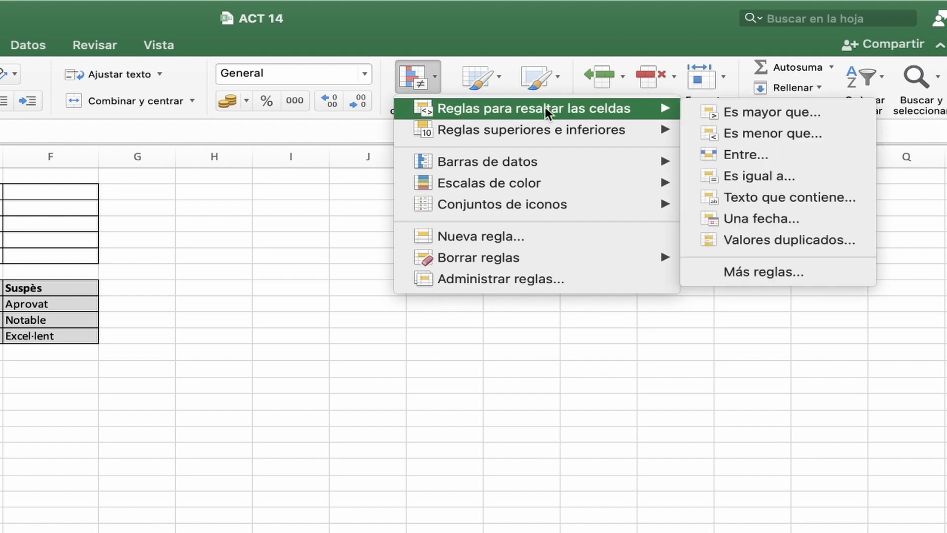
pyautogui.moveTo(485, 126)
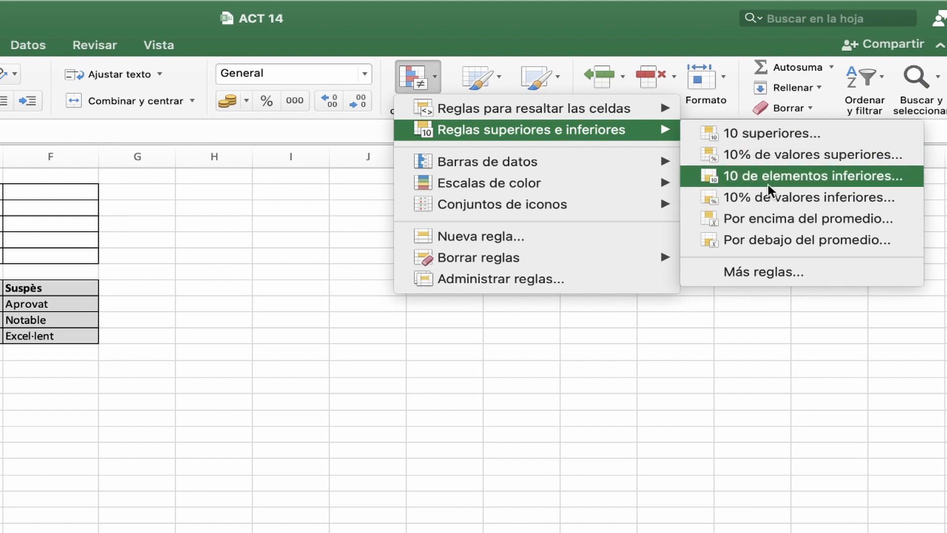
pyautogui.click(770, 134)
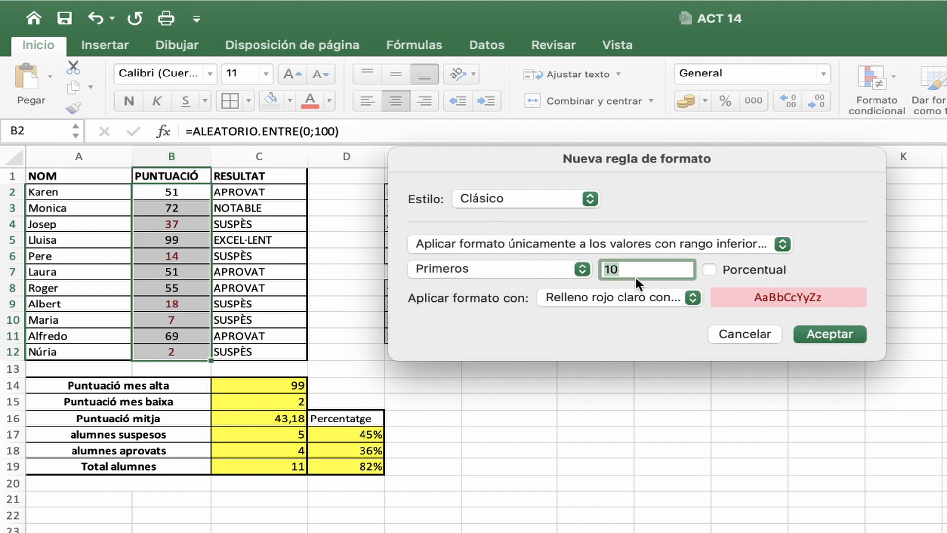
pyautogui.write('1')
# Give the top-value rule a custom format with light blue, bold (Negrita) text, and apply it.
pyautogui.click(689, 296)
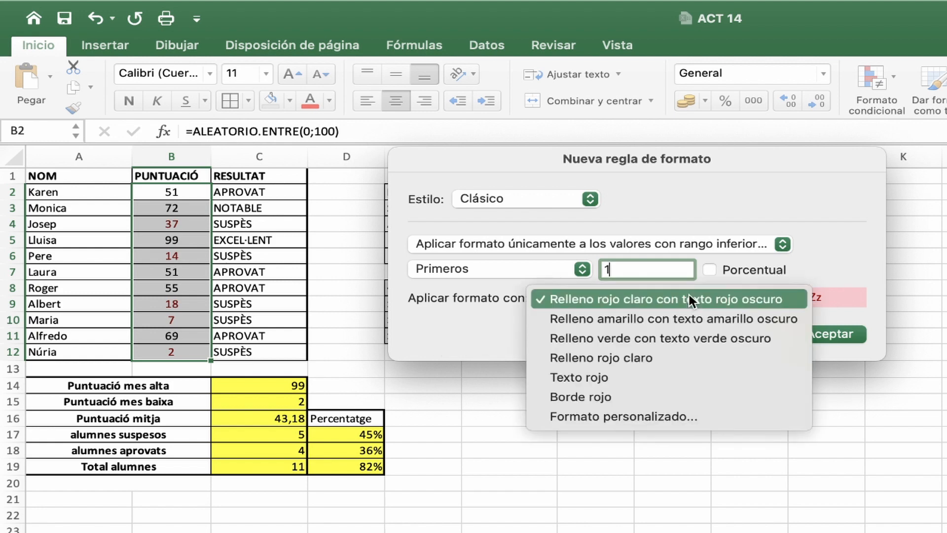
pyautogui.click(624, 416)
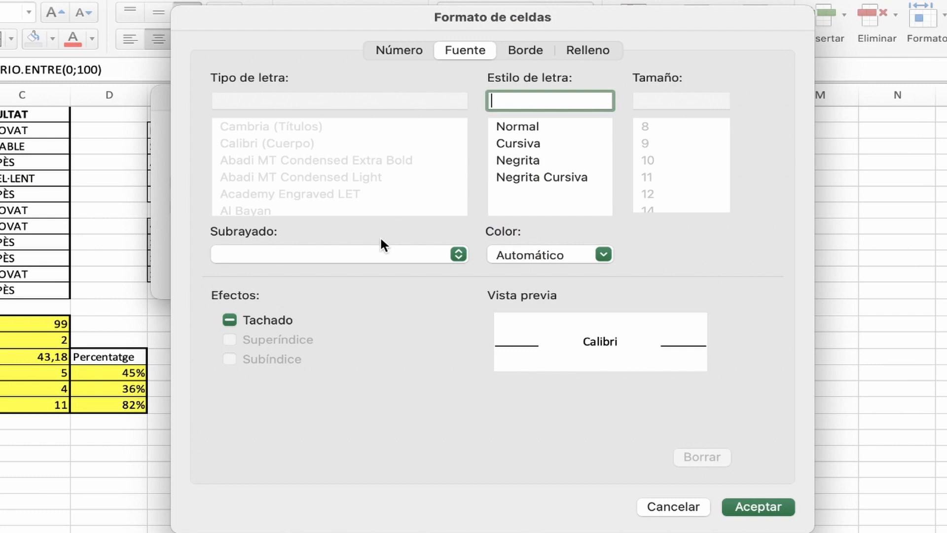
pyautogui.click(549, 256)
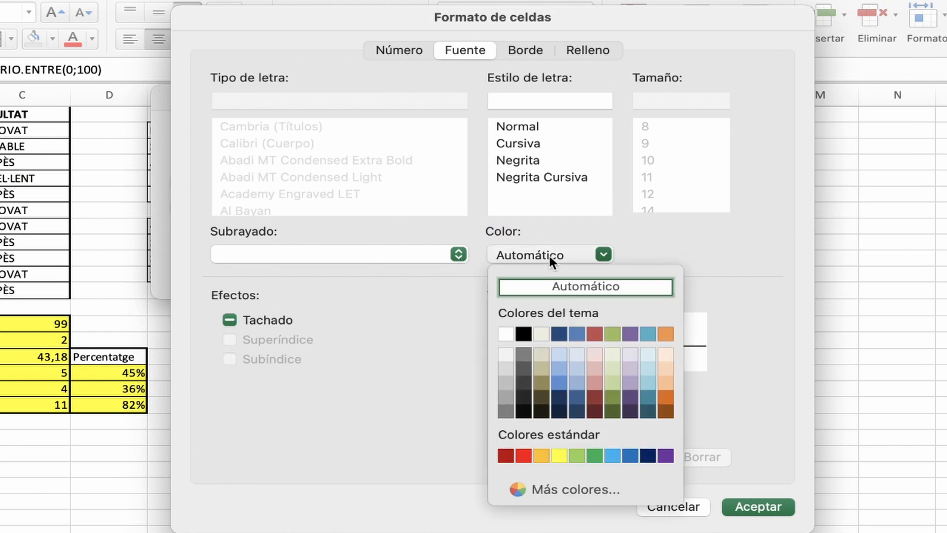
pyautogui.click(623, 455)
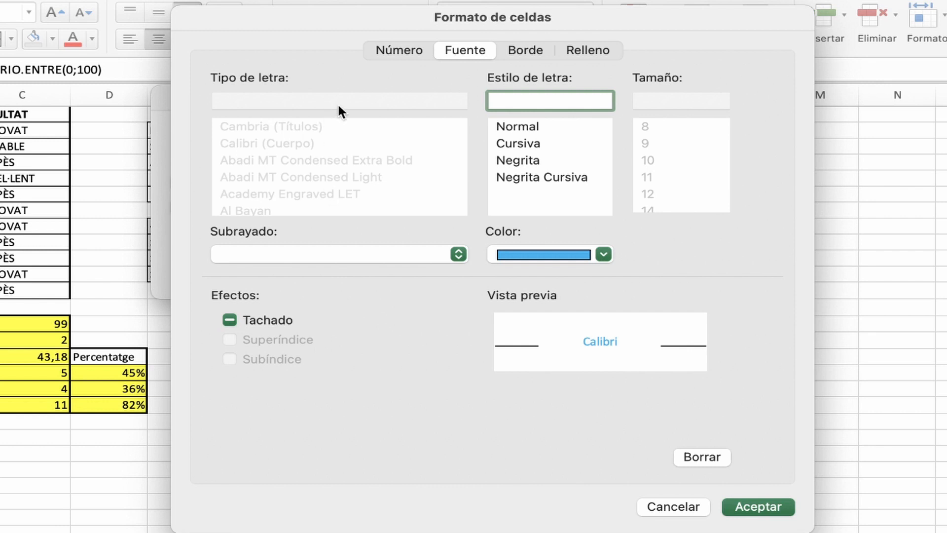
pyautogui.click(531, 159)
pyautogui.click(761, 505)
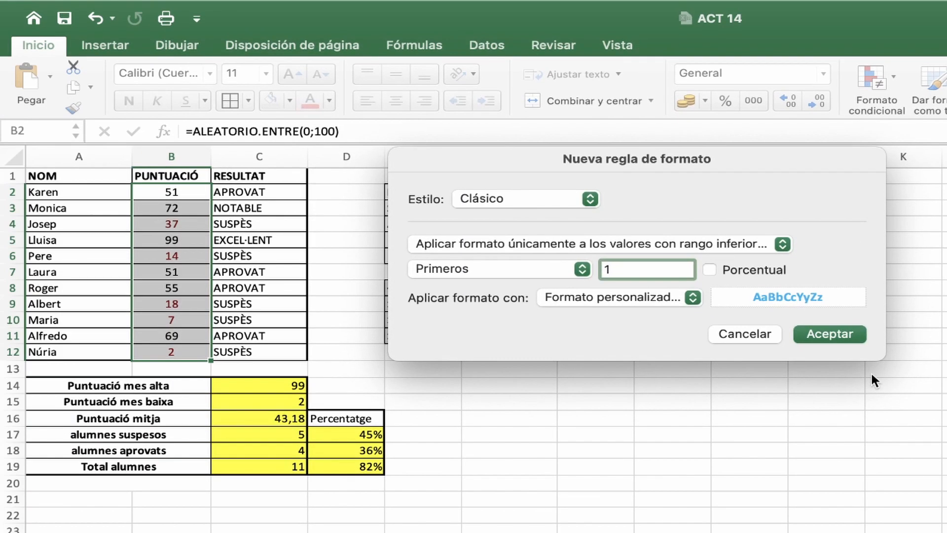
pyautogui.click(838, 331)
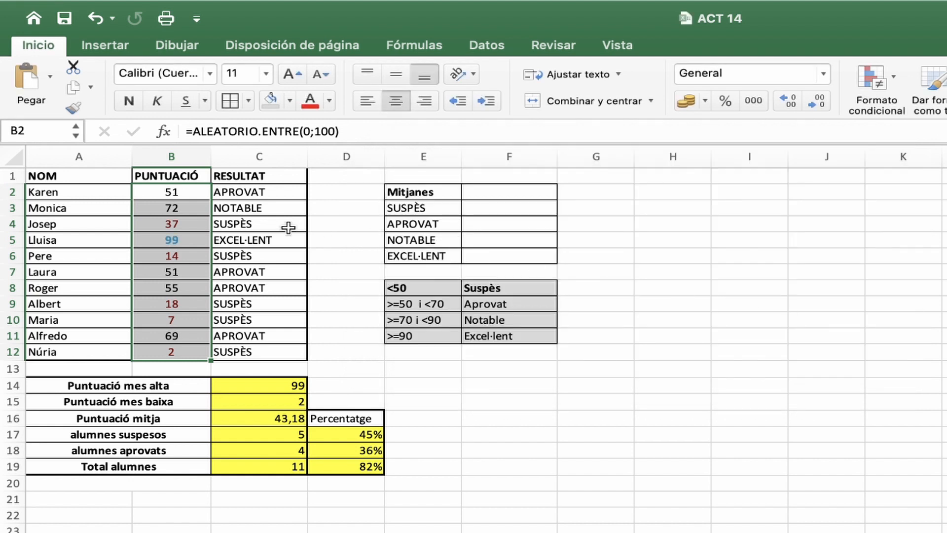
# Re-enter the unchanged random-number formula in B2 to recalculate the scores and test both formatting rules.
pyautogui.click(201, 329)
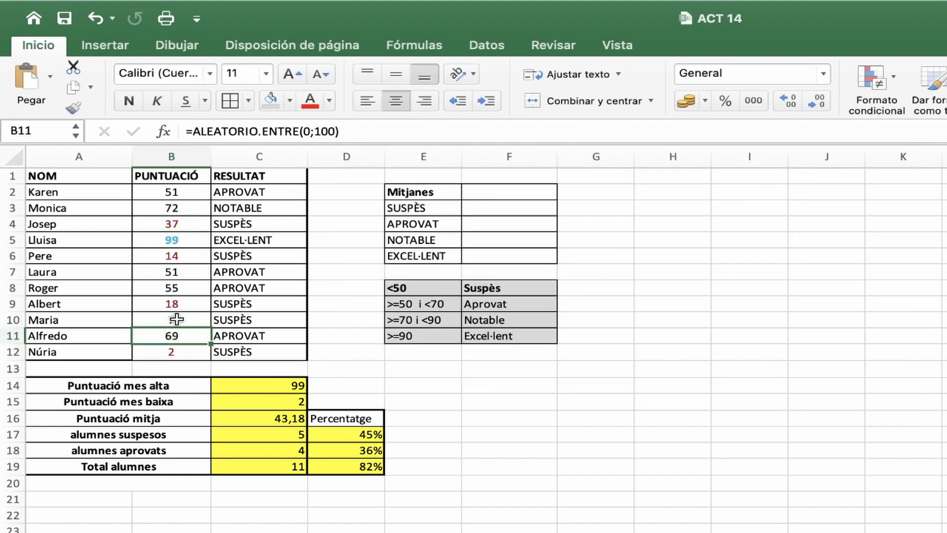
pyautogui.click(175, 195)
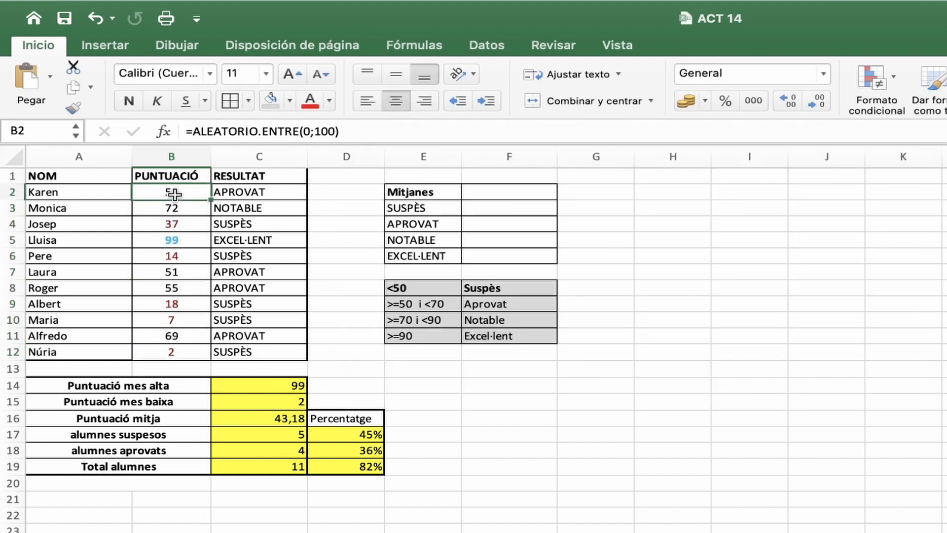
pyautogui.click(352, 135)
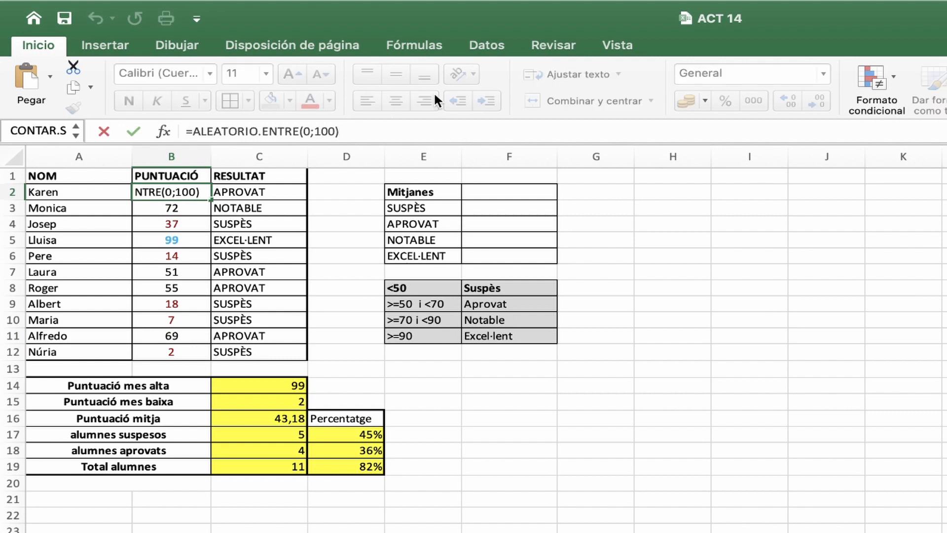
pyautogui.press('Return')
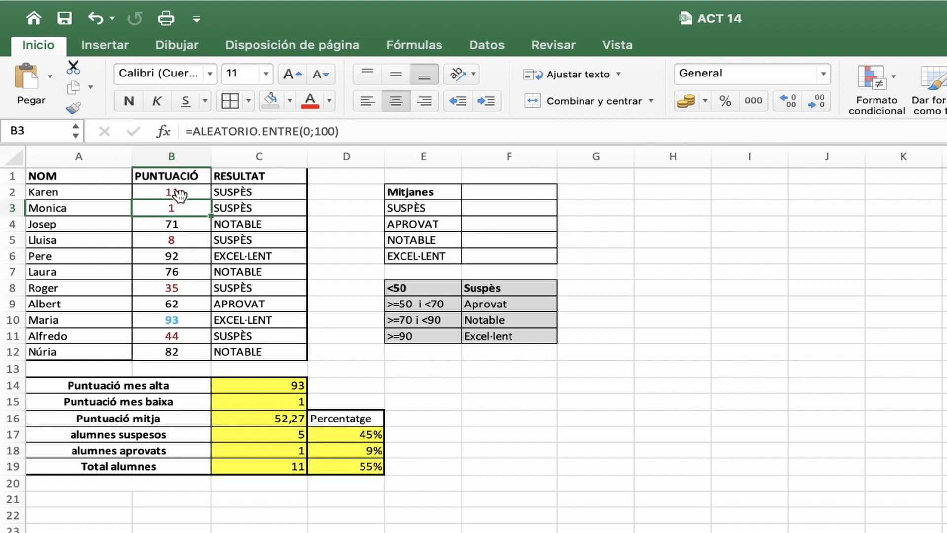
pyautogui.click(171, 223)
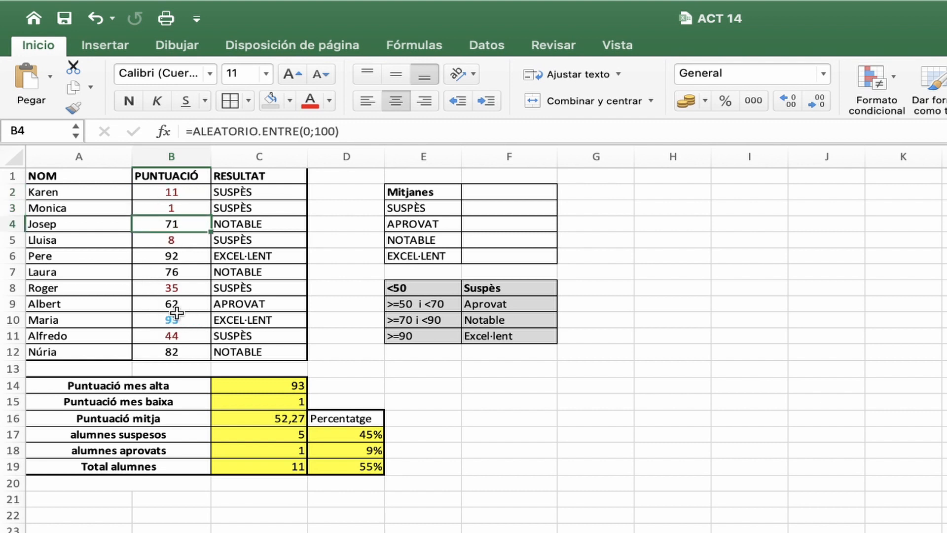
# Apply solid-fill blue data bars to the scores in B2:B12, and undo them after viewing the result.
pyautogui.moveTo(172, 192); pyautogui.dragTo(181, 348)
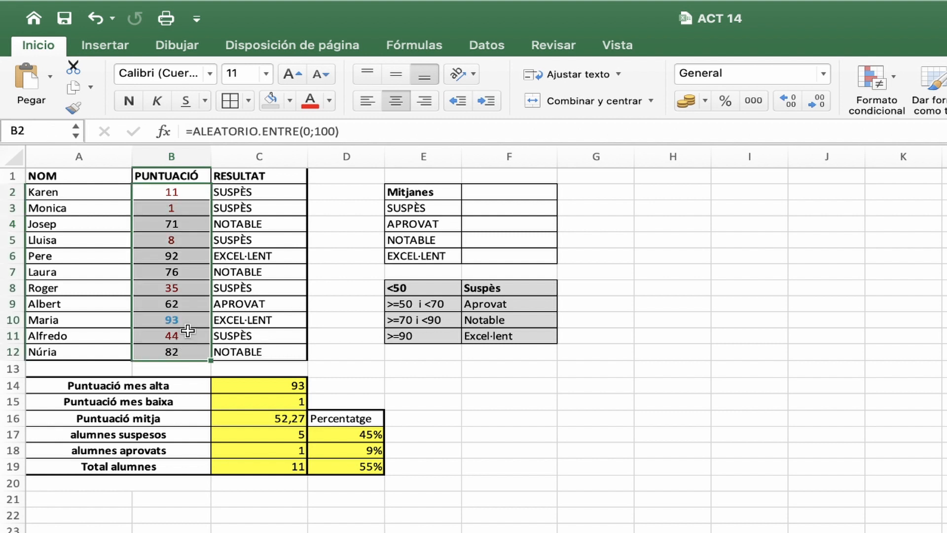
pyautogui.click(876, 81)
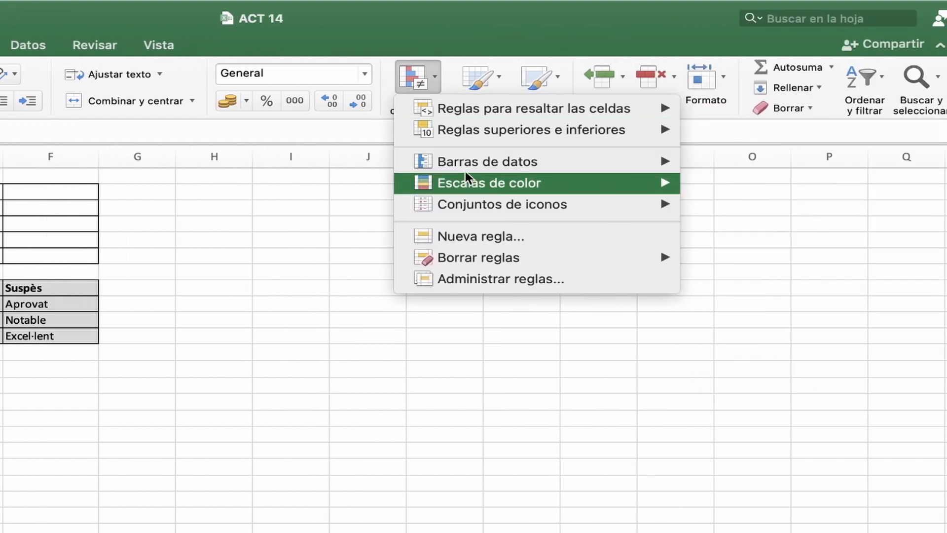
pyautogui.moveTo(463, 165)
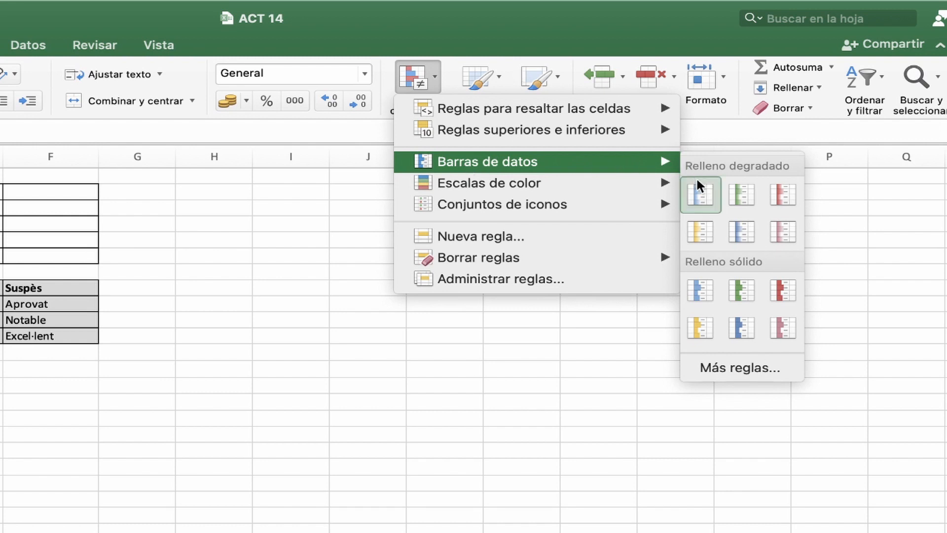
pyautogui.moveTo(602, 187)
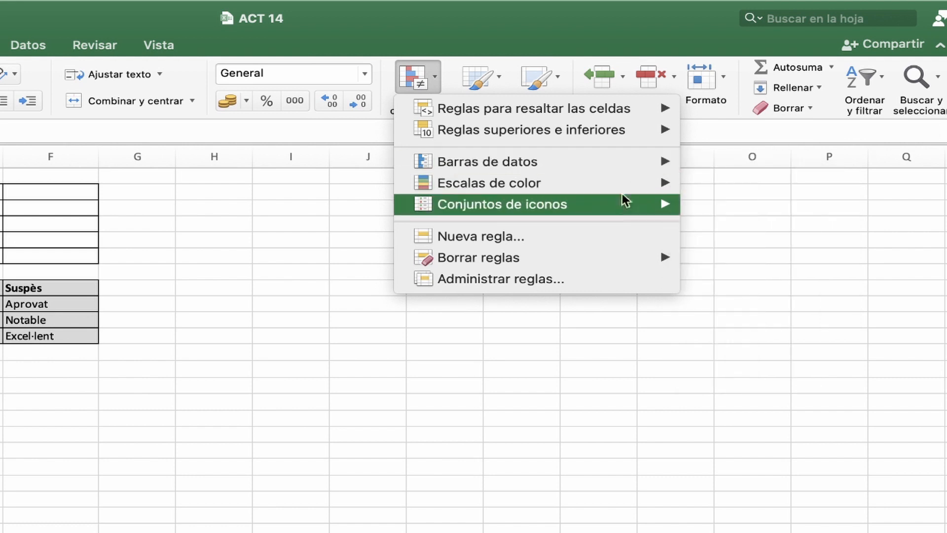
pyautogui.moveTo(621, 203)
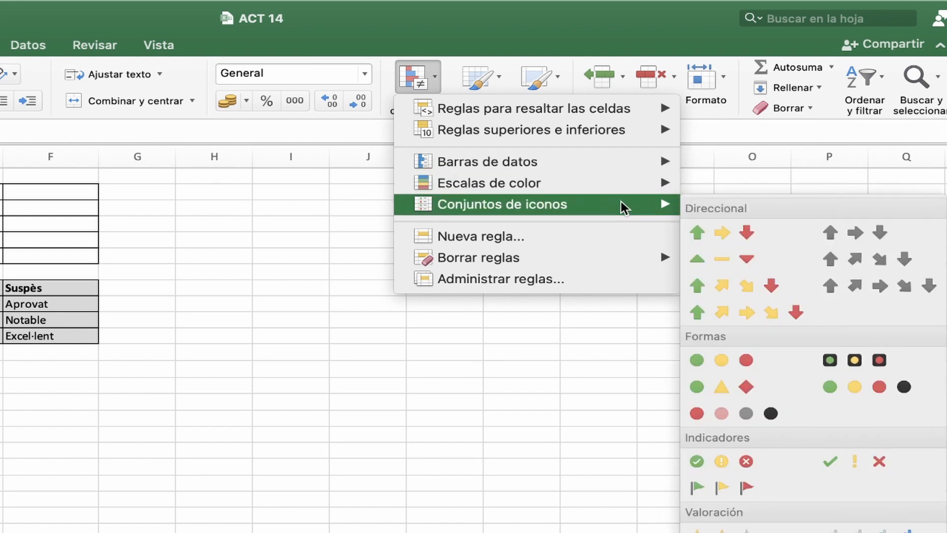
pyautogui.moveTo(620, 171)
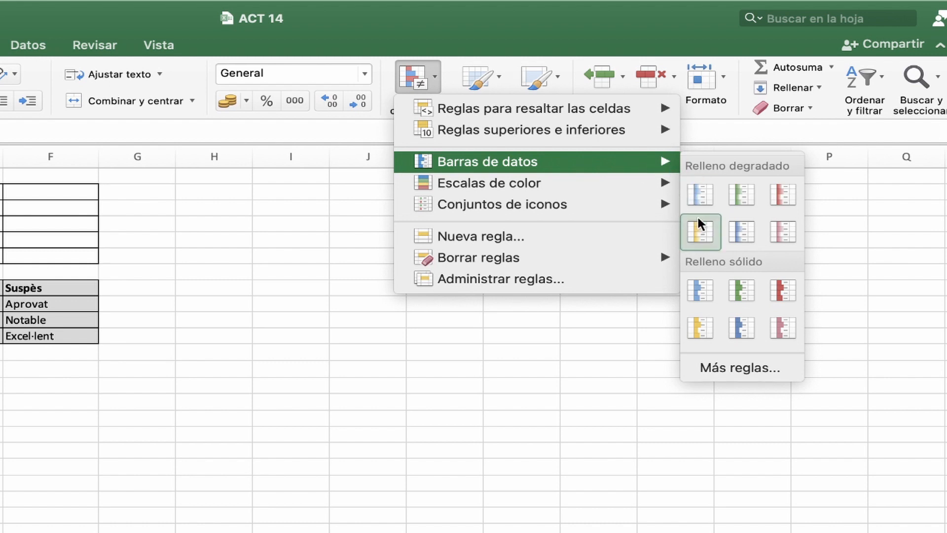
pyautogui.click(698, 306)
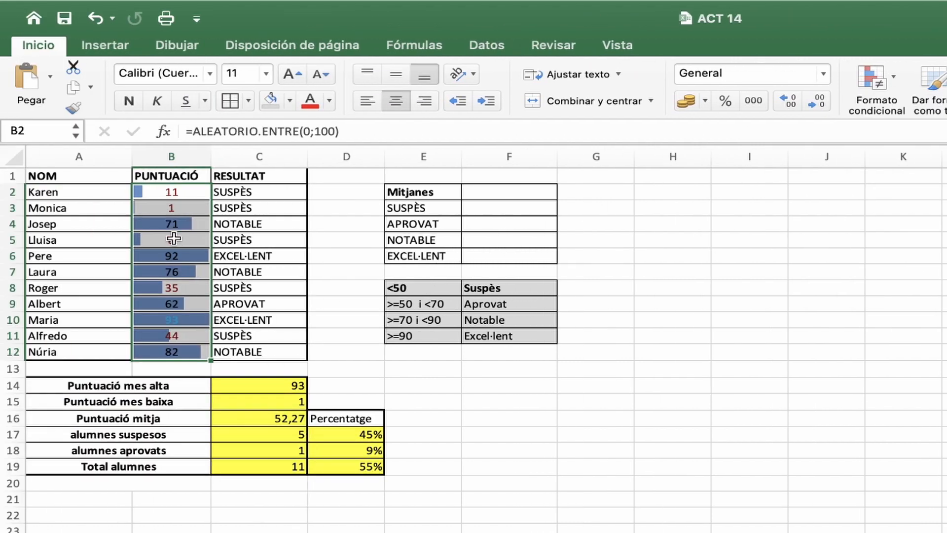
pyautogui.click(174, 238)
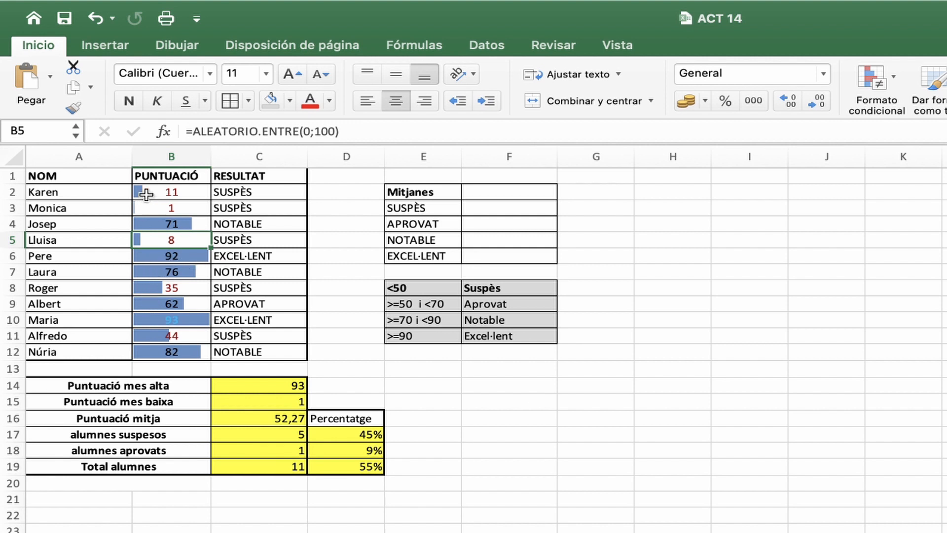
pyautogui.click(96, 18)
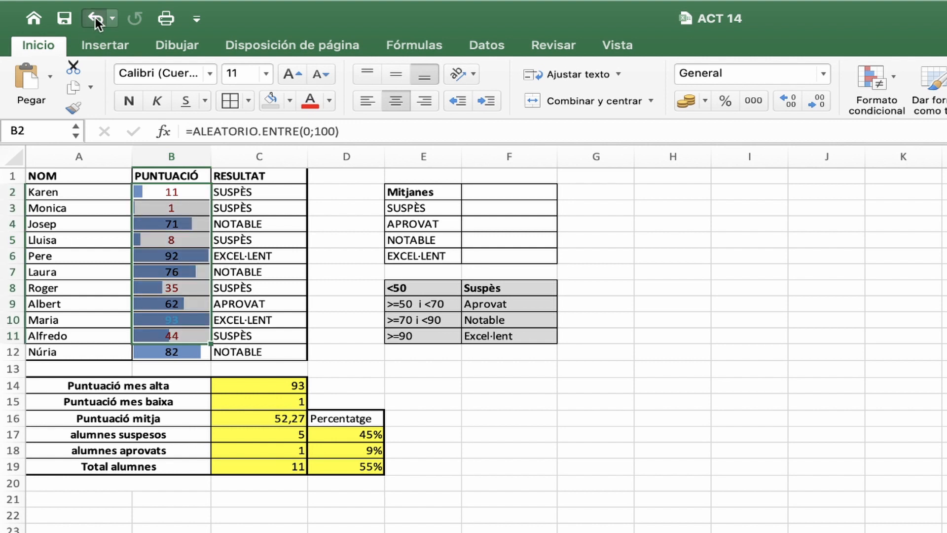
pyautogui.click(95, 19)
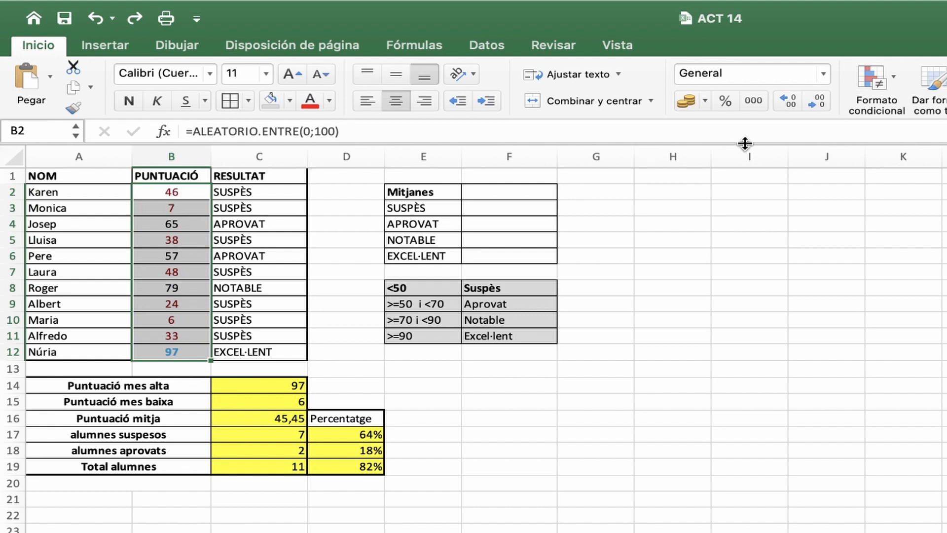
# Apply the green-white-red colour scale to the scores in B2:B12.
pyautogui.click(896, 89)
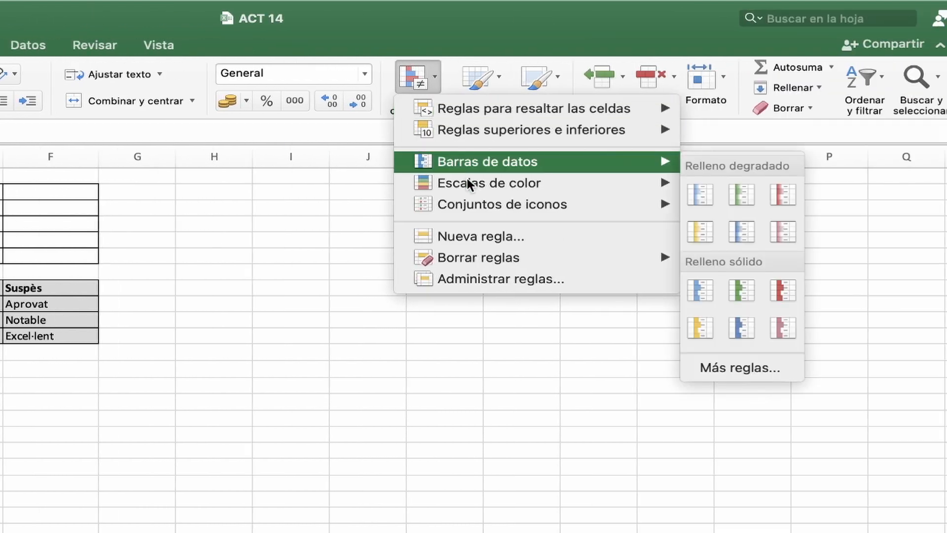
pyautogui.moveTo(469, 185)
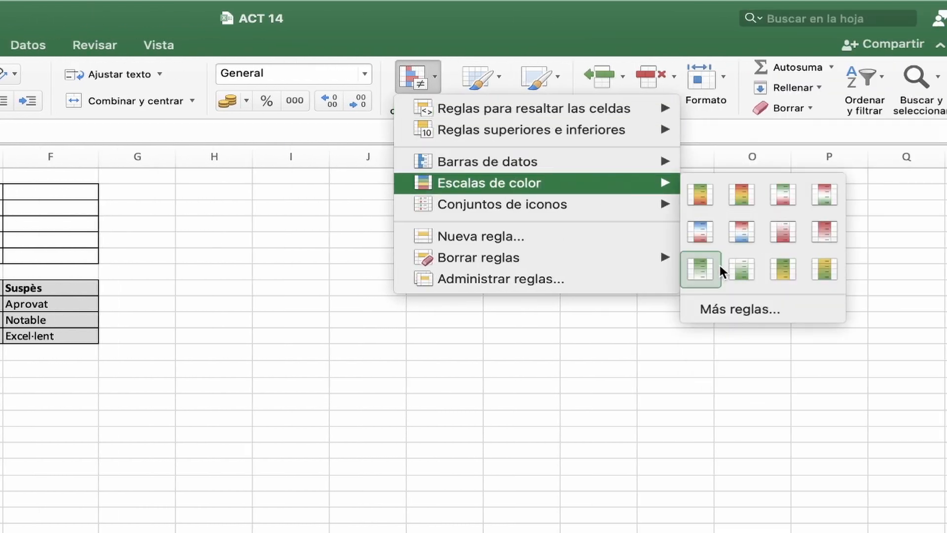
pyautogui.click(783, 191)
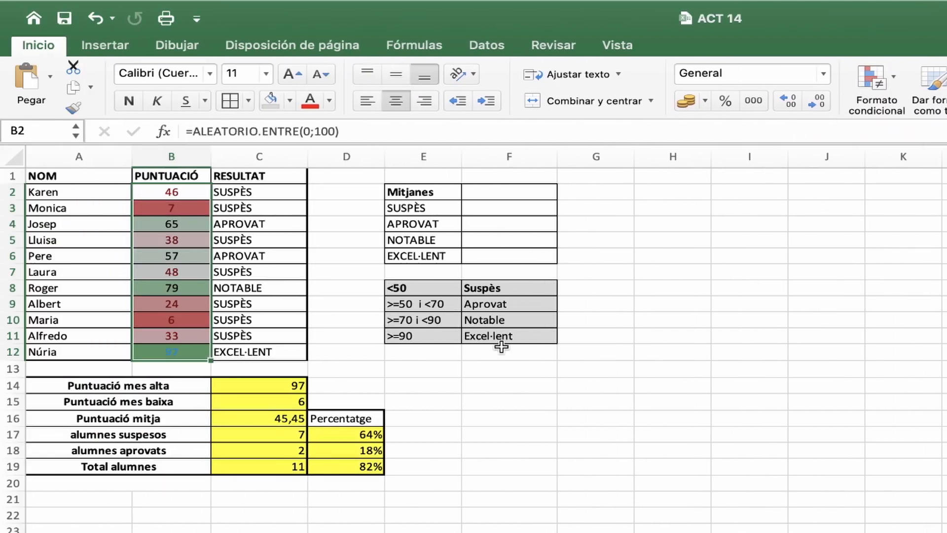
pyautogui.click(255, 322)
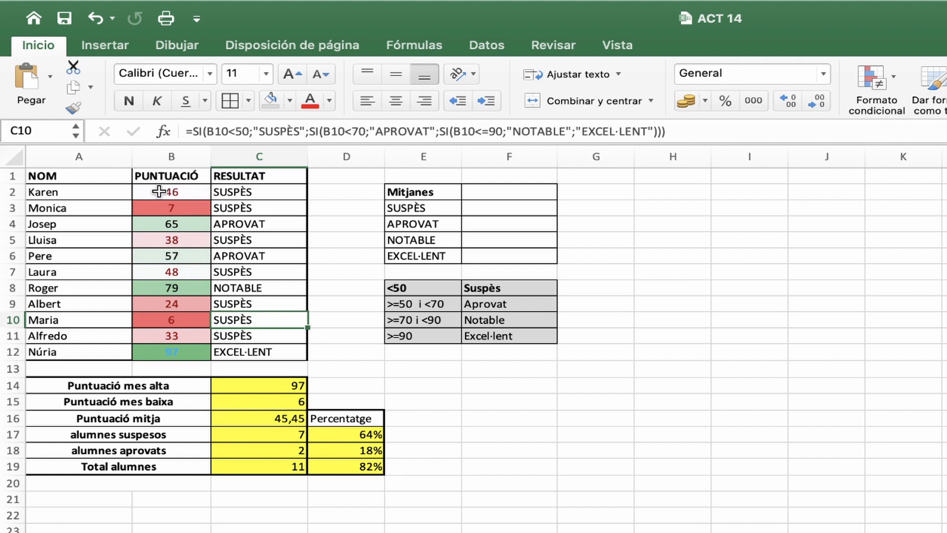
# Apply the five coloured arrows icon set to the scores in B2:B12, and undo it after viewing the result.
pyautogui.moveTo(160, 190); pyautogui.dragTo(148, 354)
pyautogui.click(873, 78)
pyautogui.moveTo(901, 203)
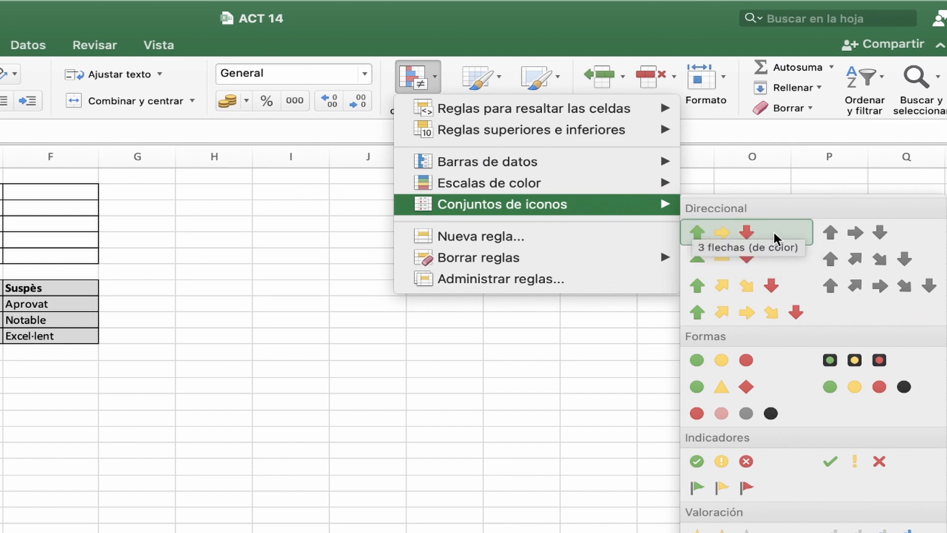
pyautogui.click(764, 313)
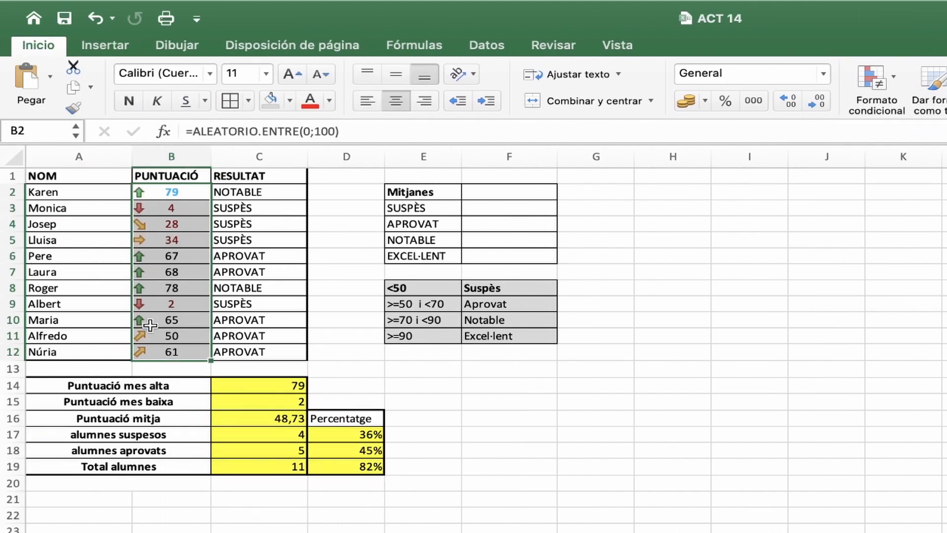
pyautogui.click(182, 225)
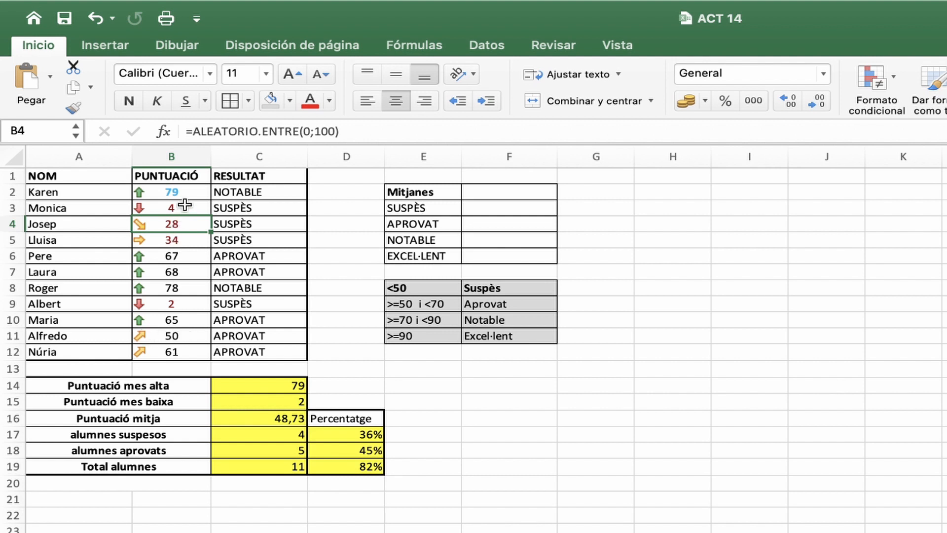
pyautogui.press('super+z')
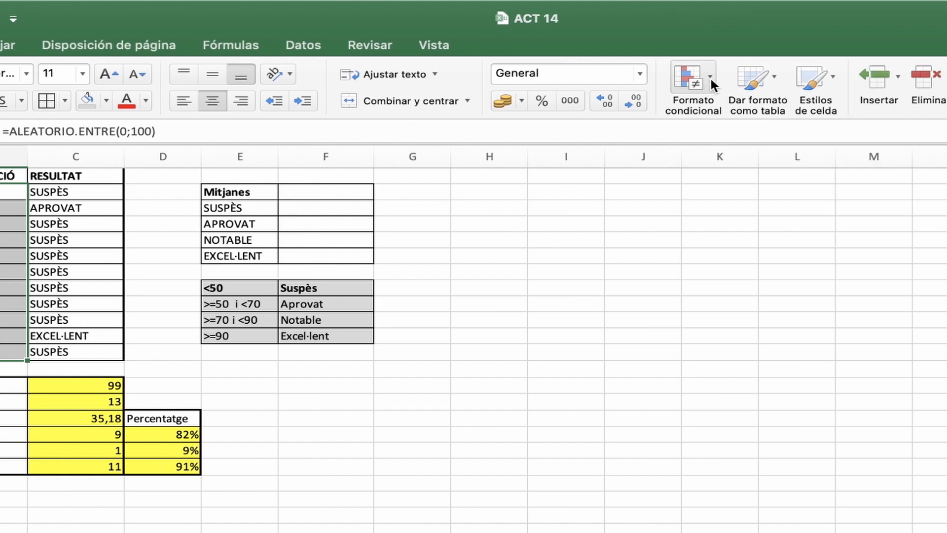
# Delete the "1 superior" rule in the conditional formatting rule manager for the selected scores.
pyautogui.click(711, 79)
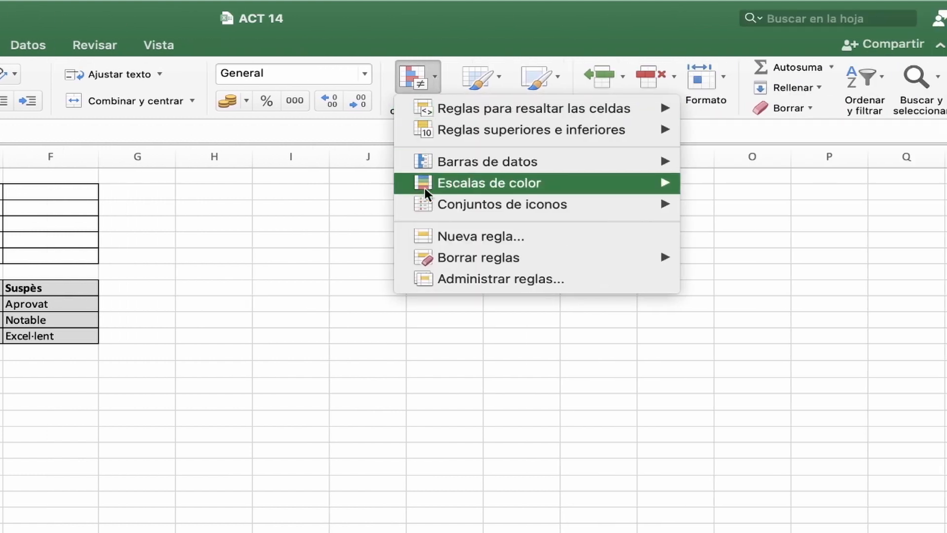
pyautogui.moveTo(567, 161)
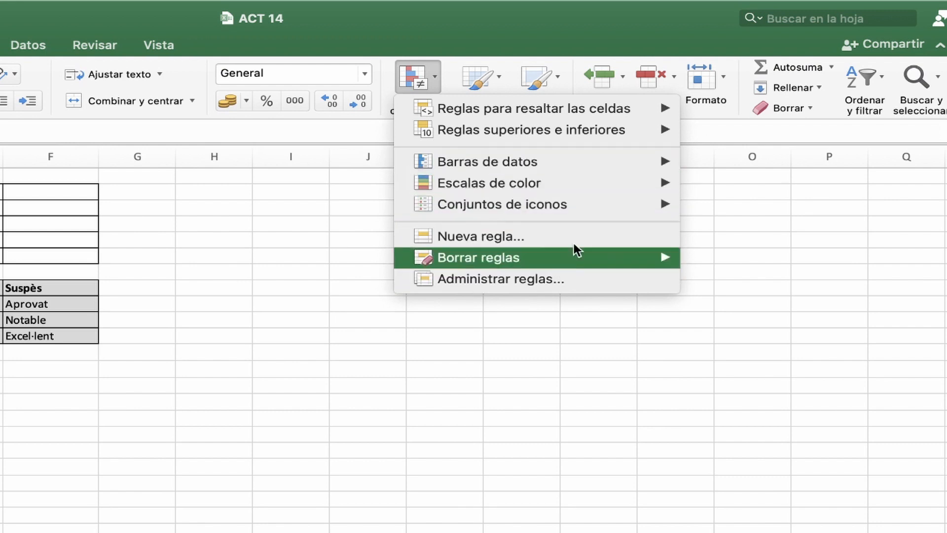
pyautogui.moveTo(415, 267)
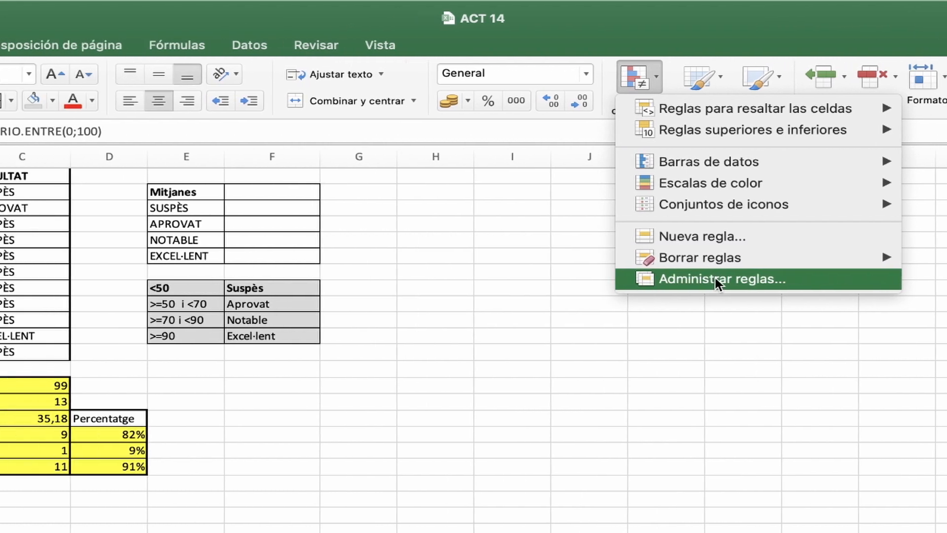
pyautogui.click(582, 279)
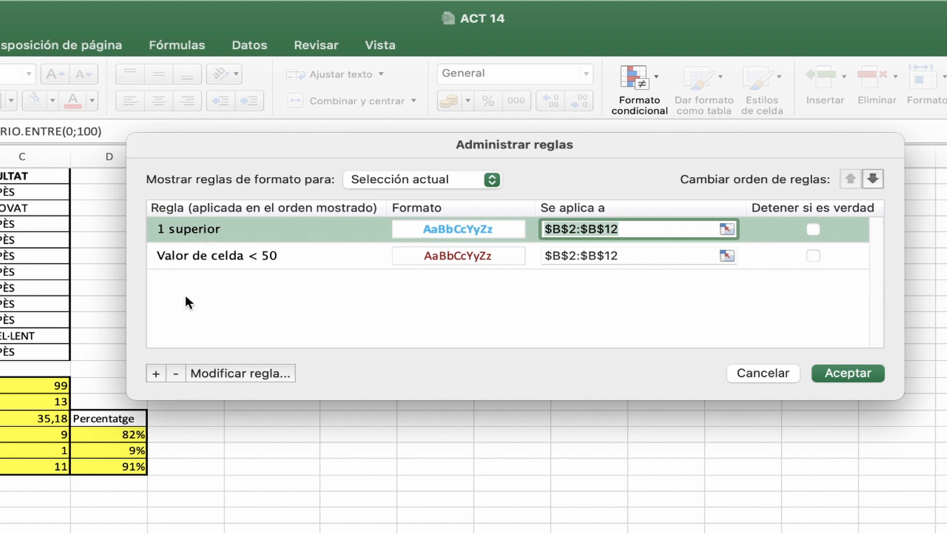
pyautogui.click(175, 373)
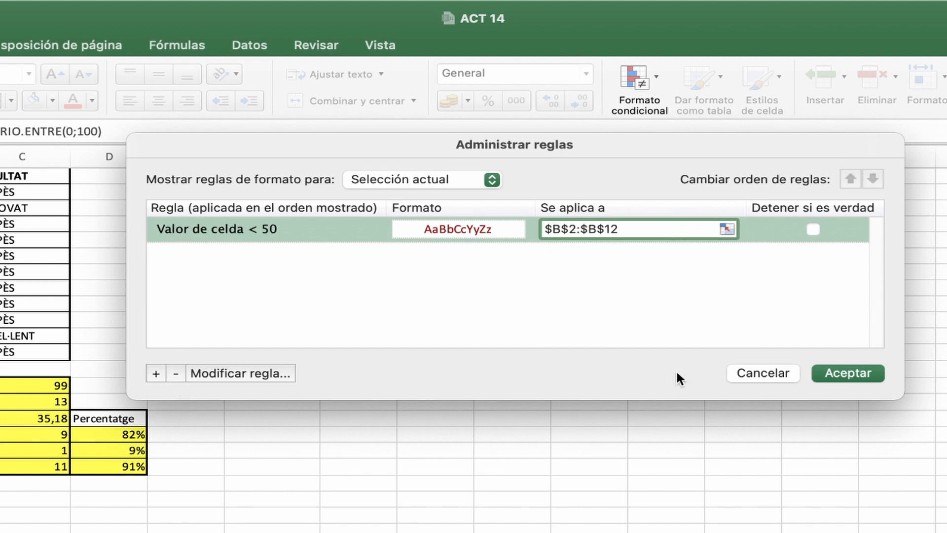